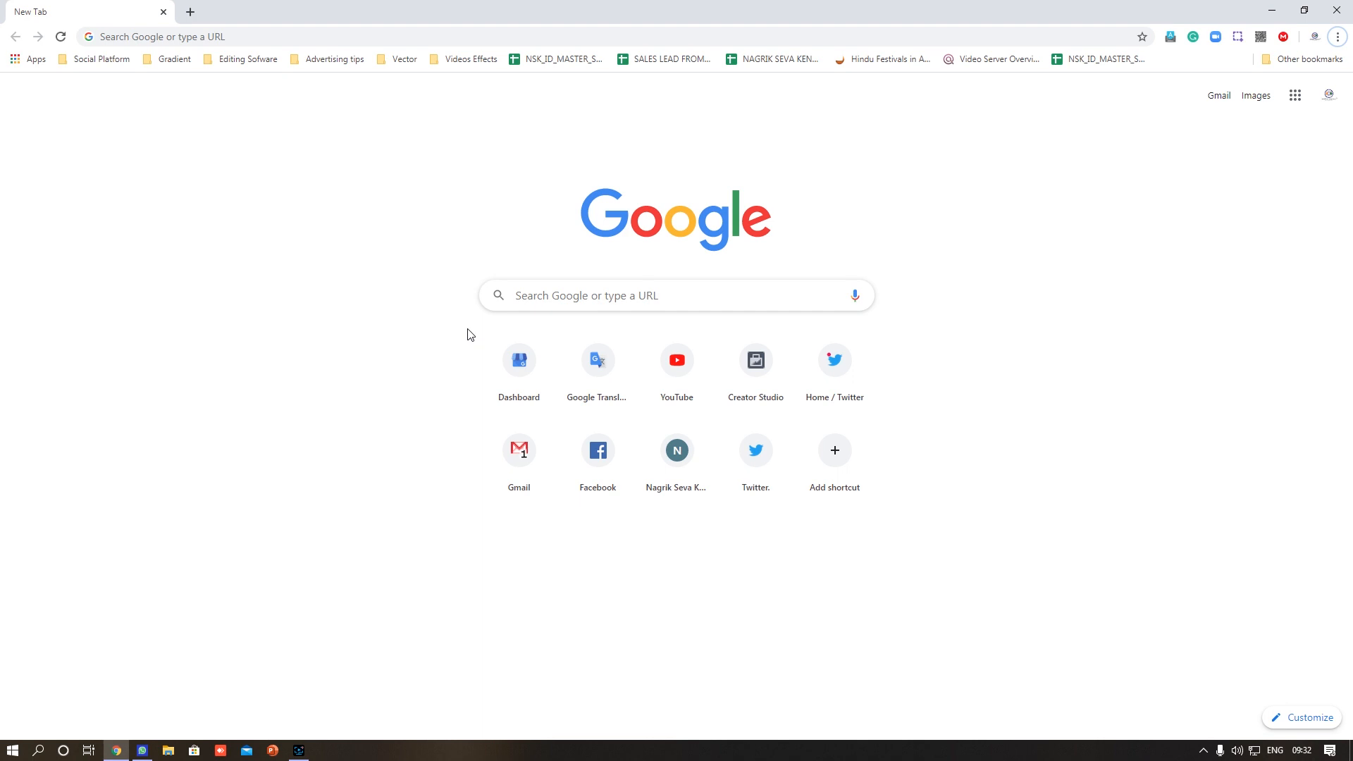
Step: Go to google.com and search for "nagrik seva kendra"
click(192, 37)
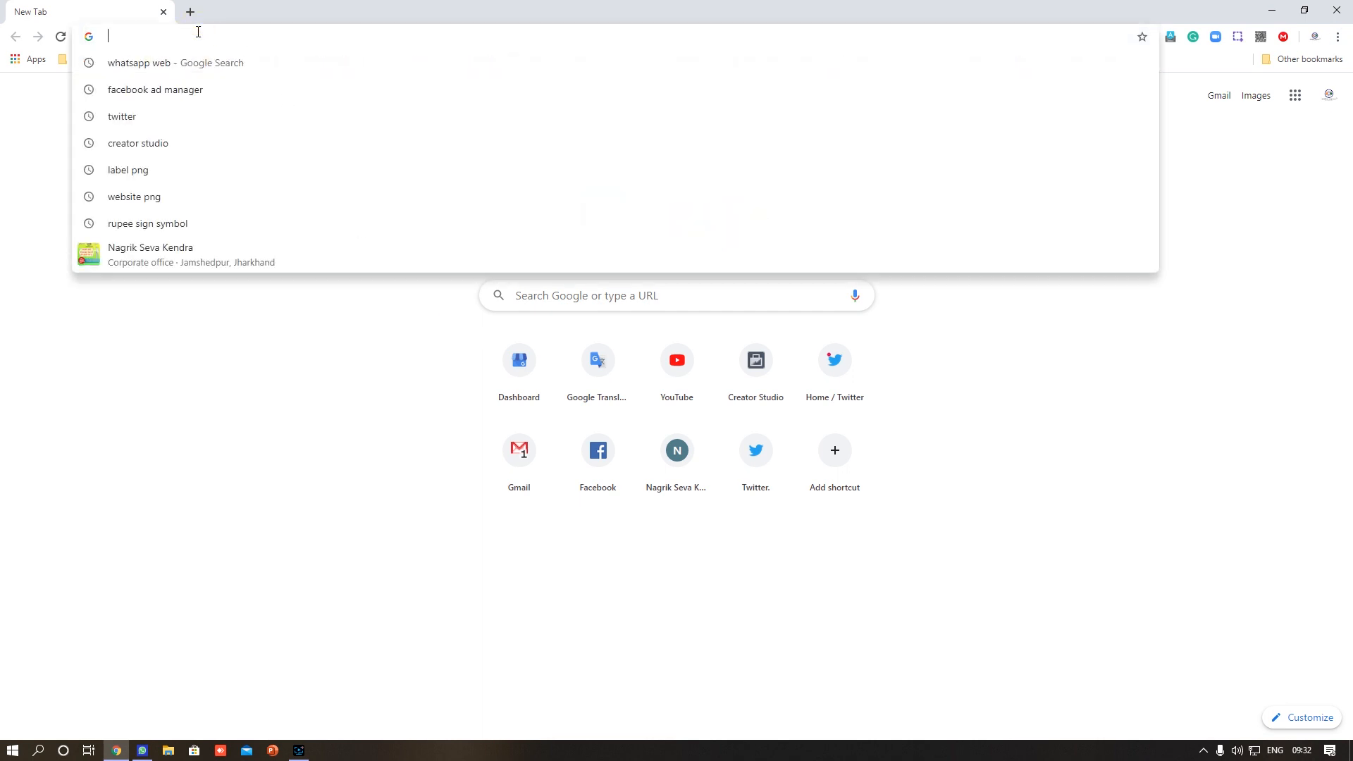
text(goo)
key(Return)
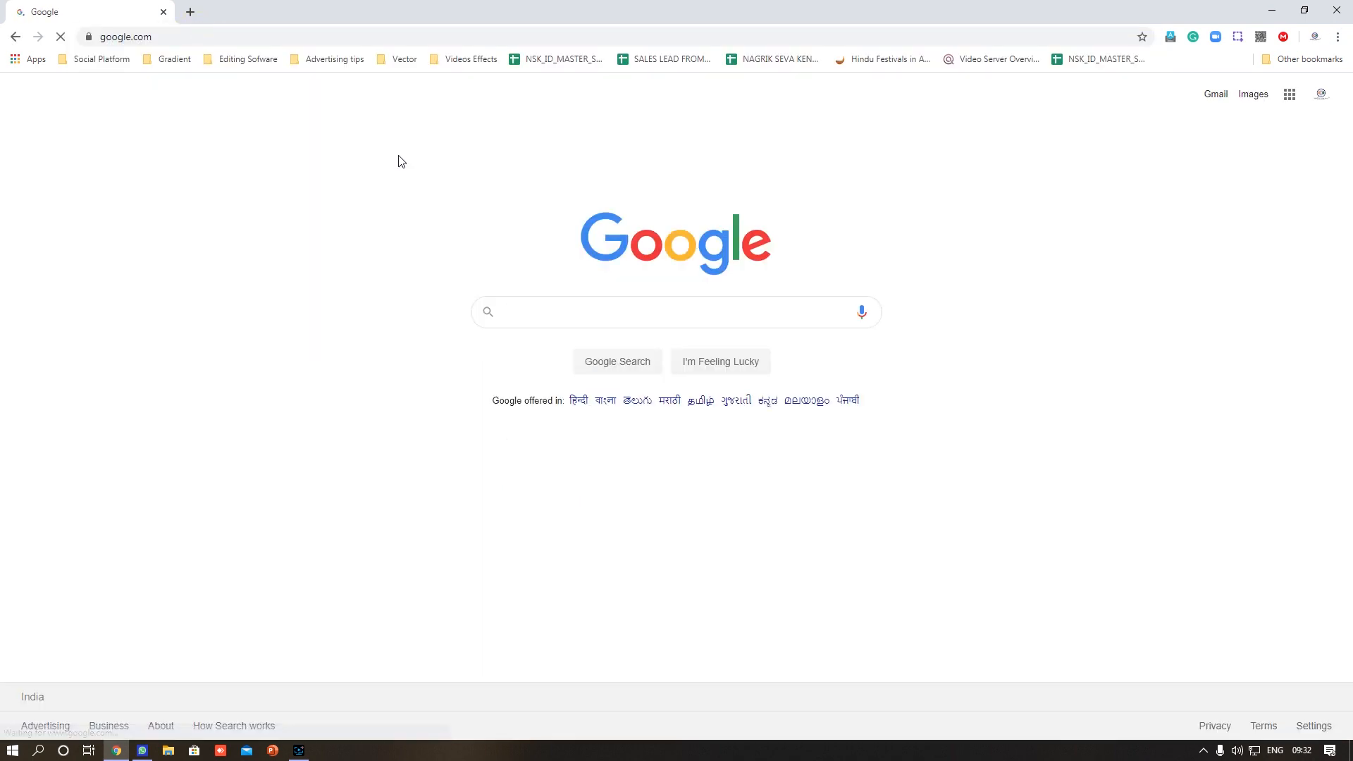
click(522, 304)
text(nagrik)
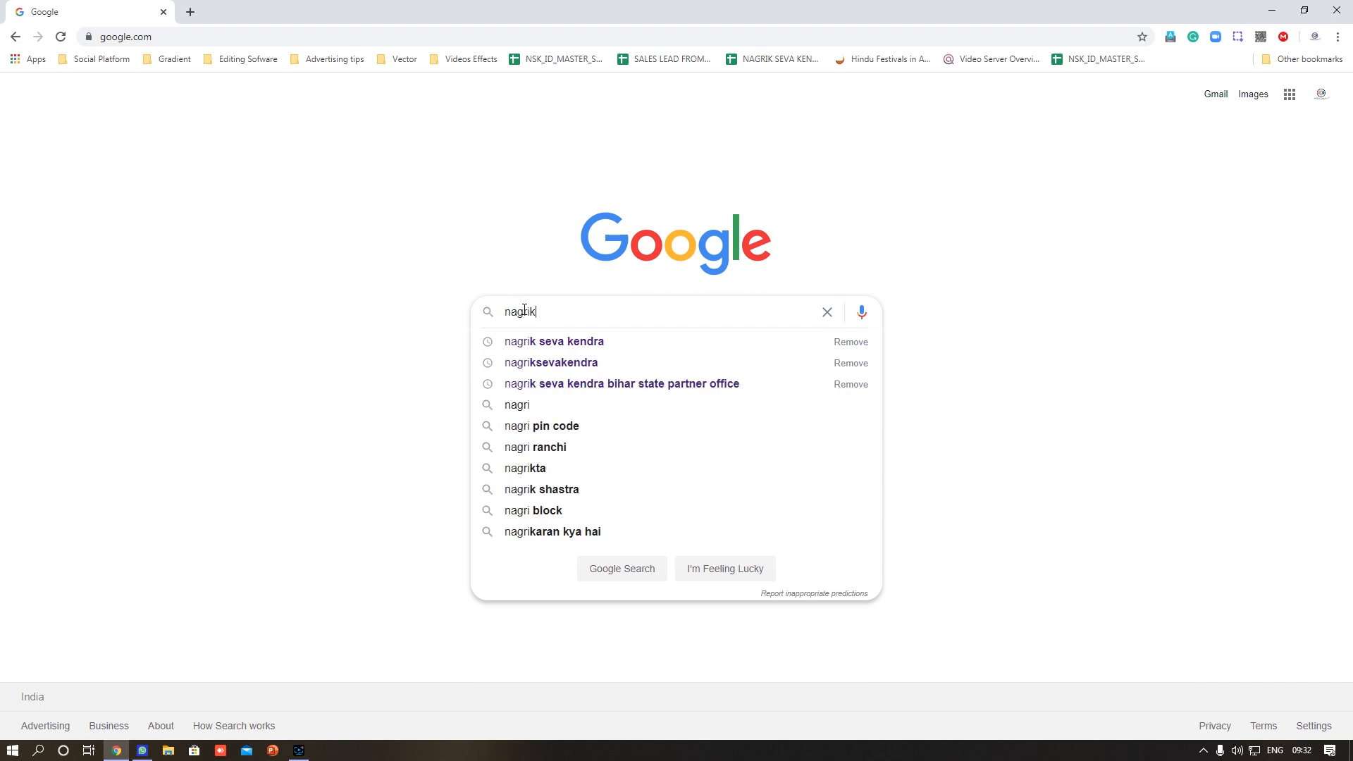
key(Down)
key(Return)
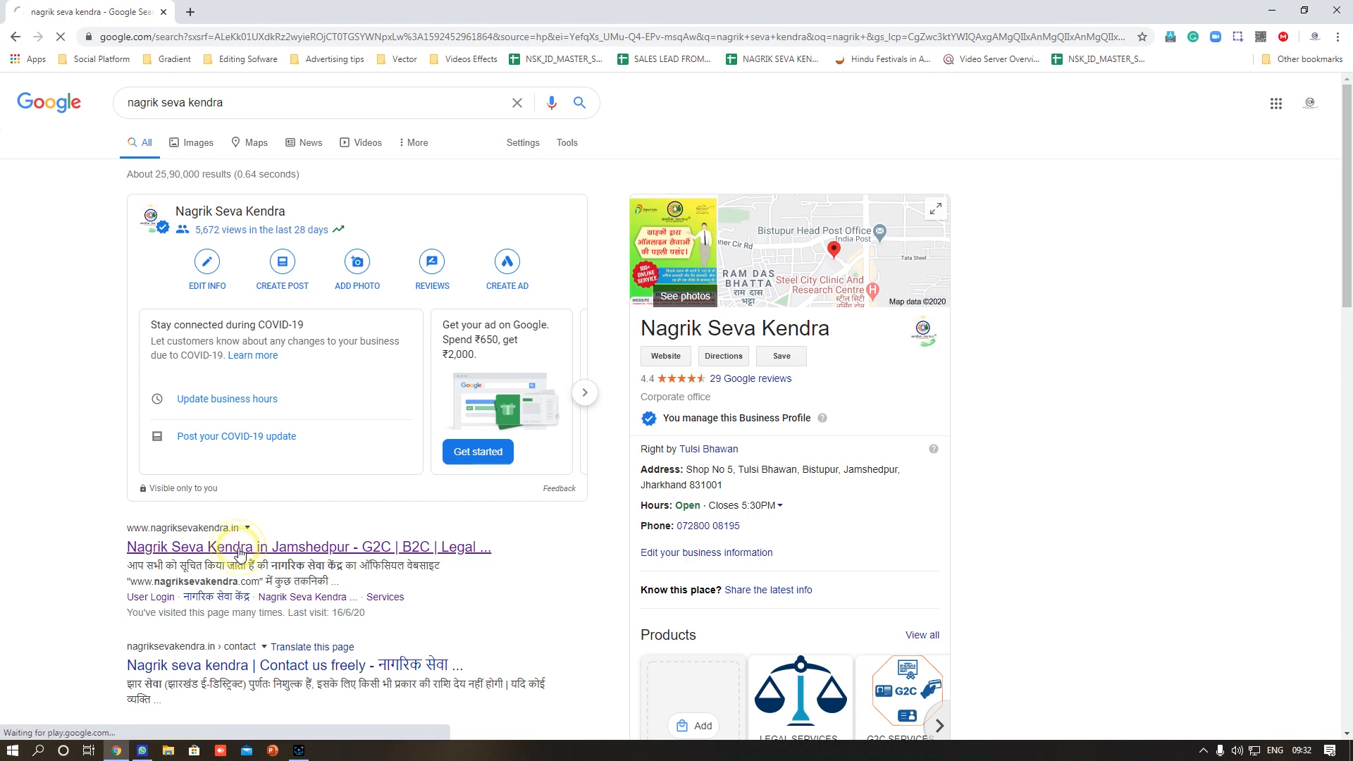
Step: Open the Online Registration page of the nagriksevakendra.in website and review its About Registration text
click(239, 548)
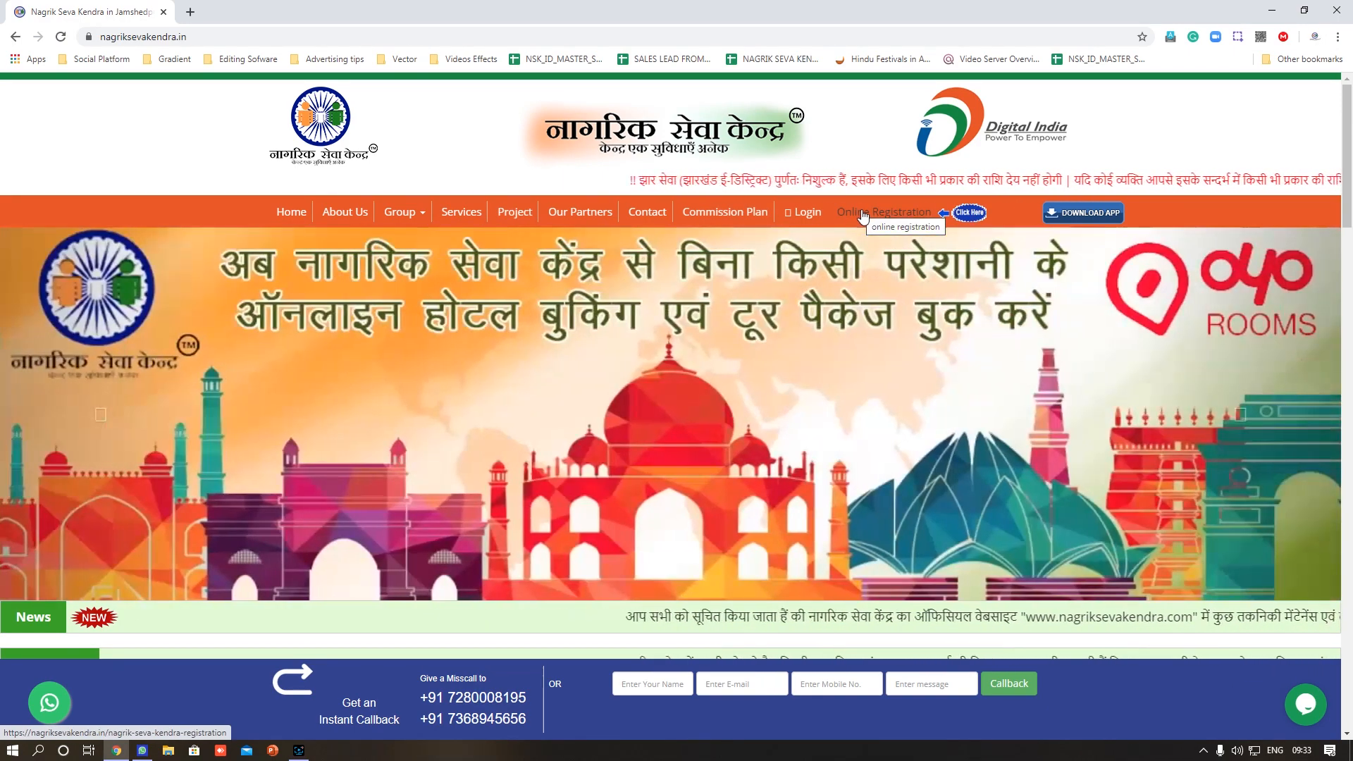
click(863, 213)
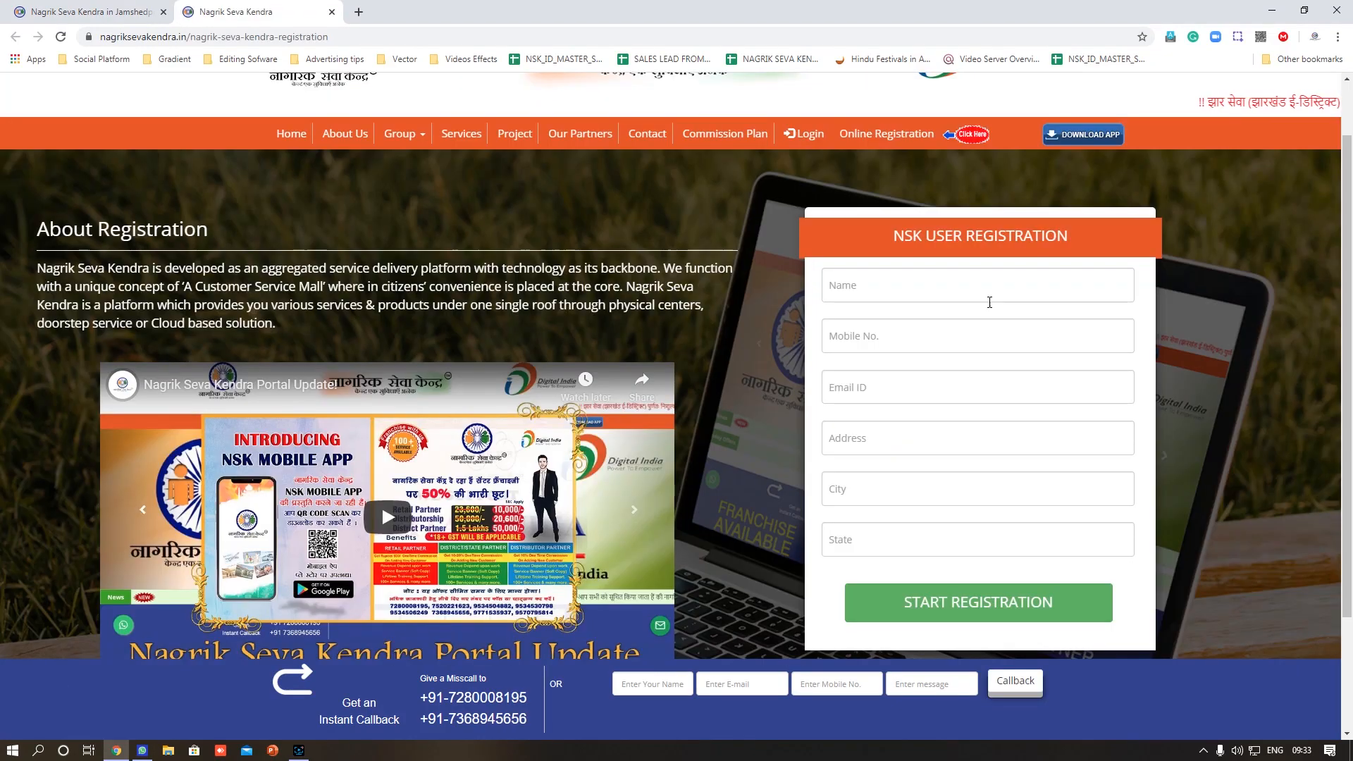
drag(411, 266, 776, 303)
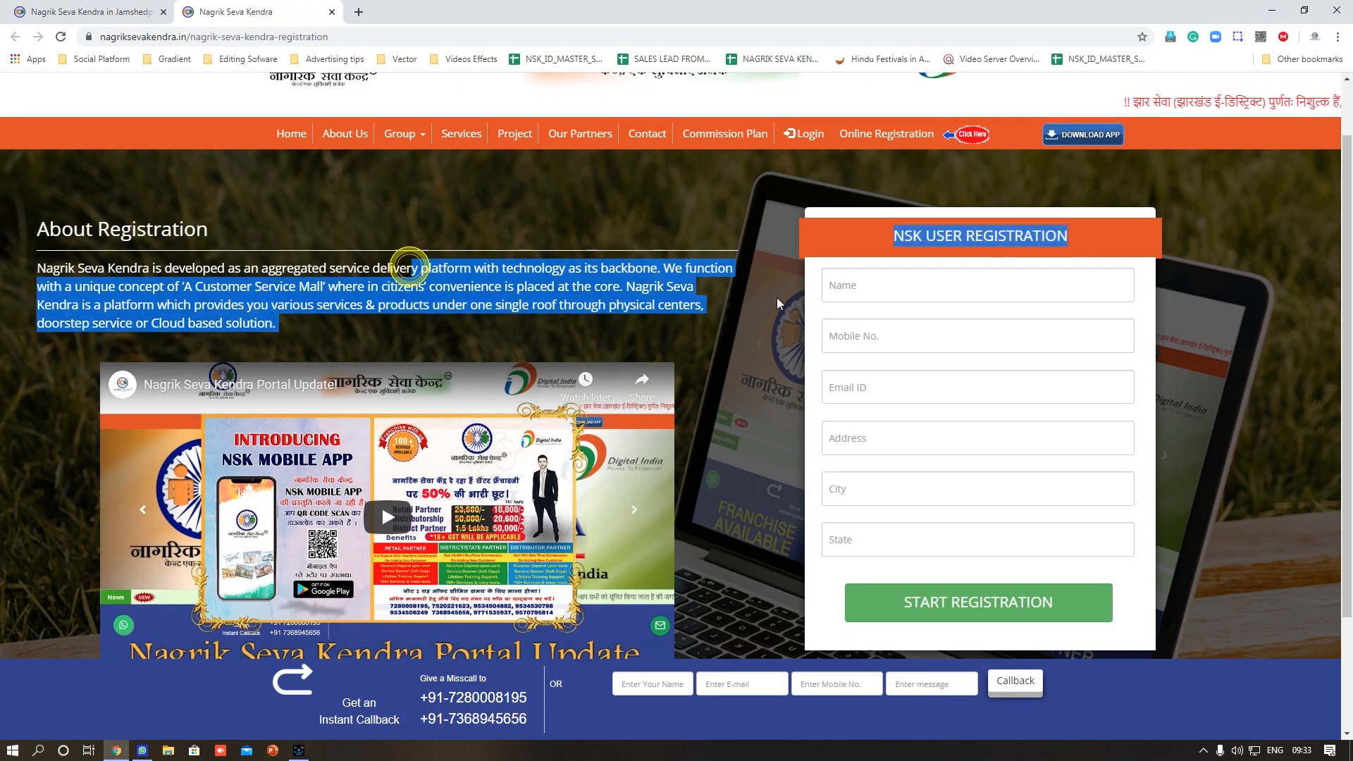
click(328, 341)
drag(284, 326, 37, 229)
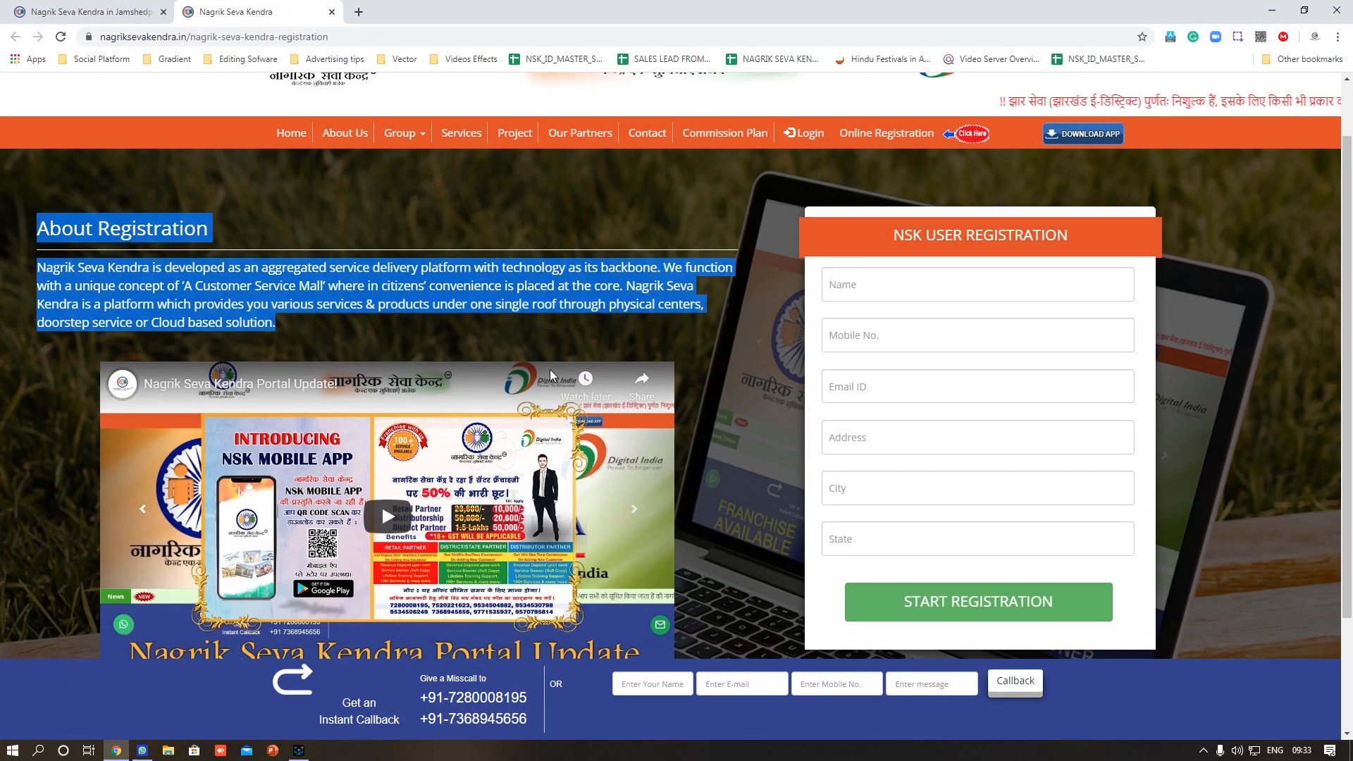
scroll(374, 326, down, 2)
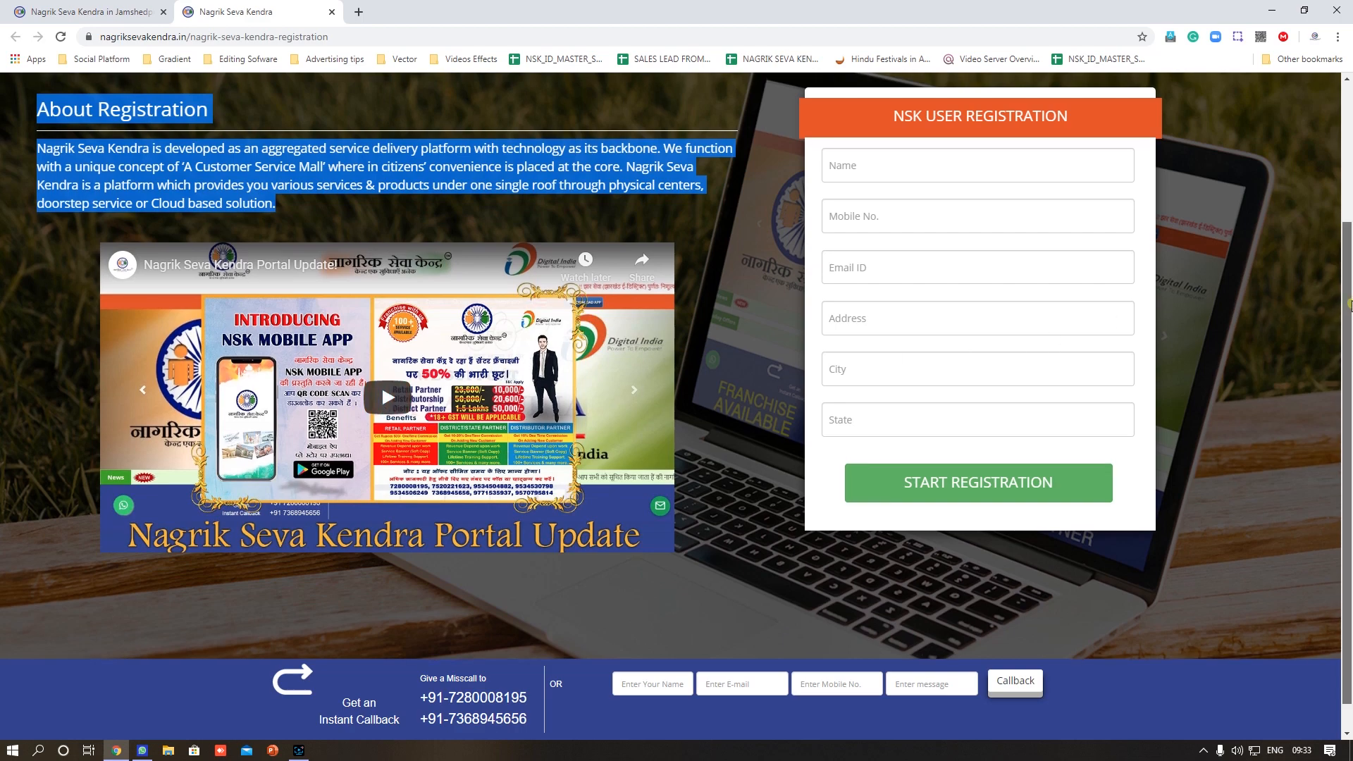
scroll(961, 466, up, 1)
scroll(961, 466, up, 1)
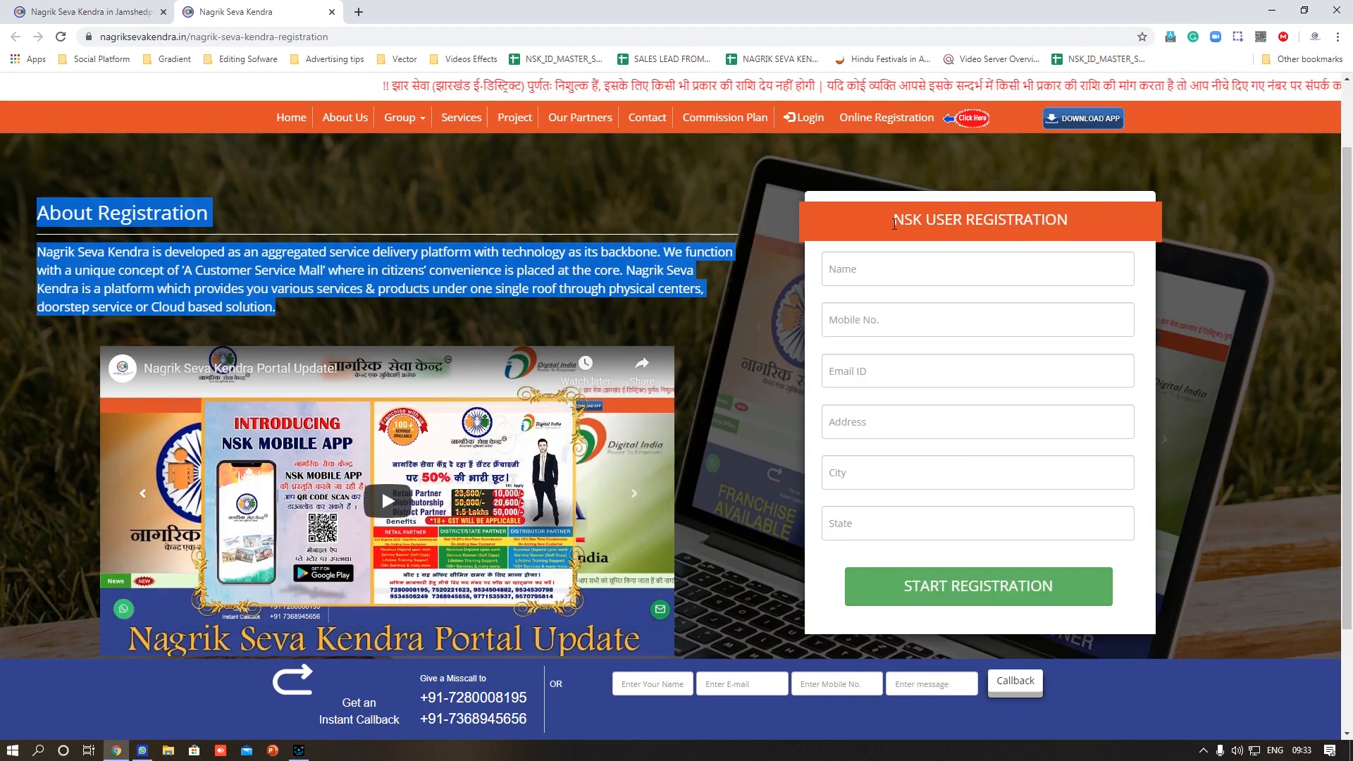
Step: Fill in the NSK User Registration form with the applicant's name, mobile number, e-mail, address, city and state, and start the registration
click(874, 254)
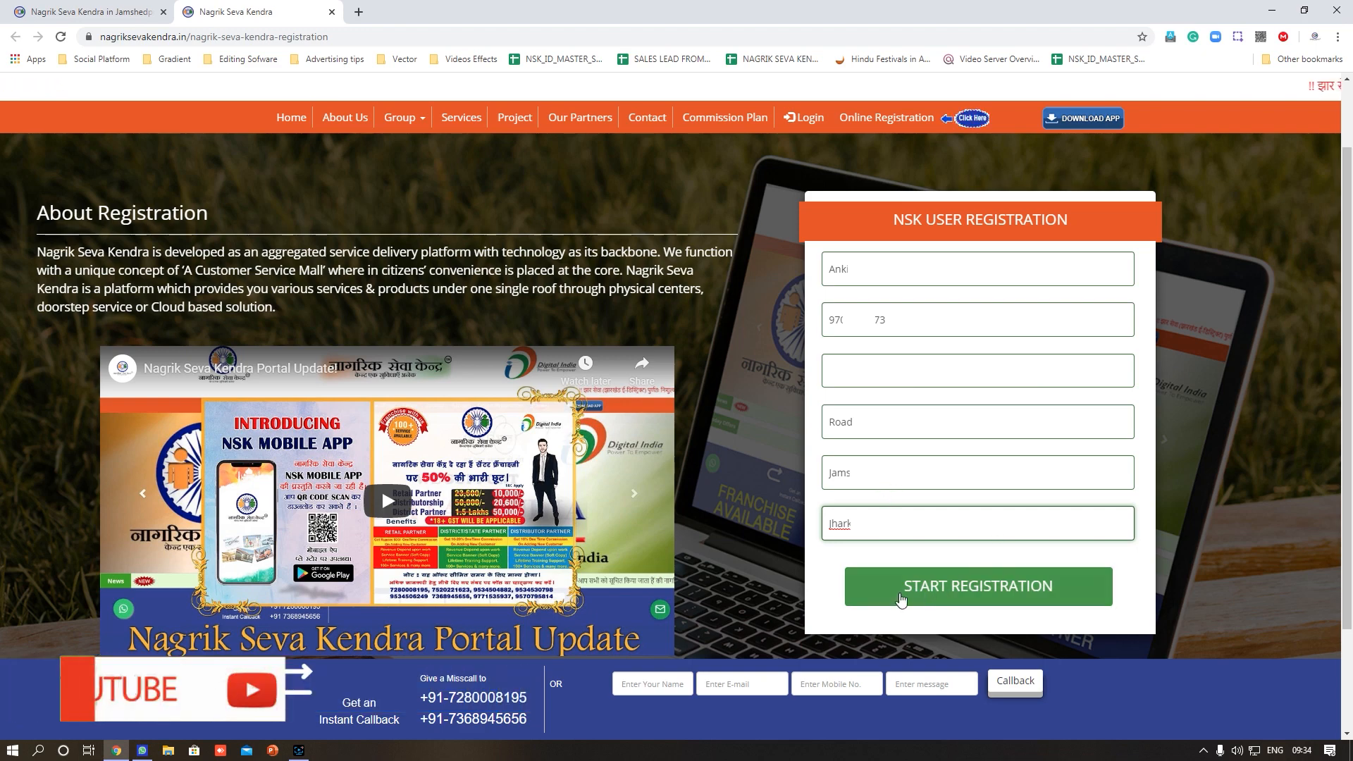
click(984, 590)
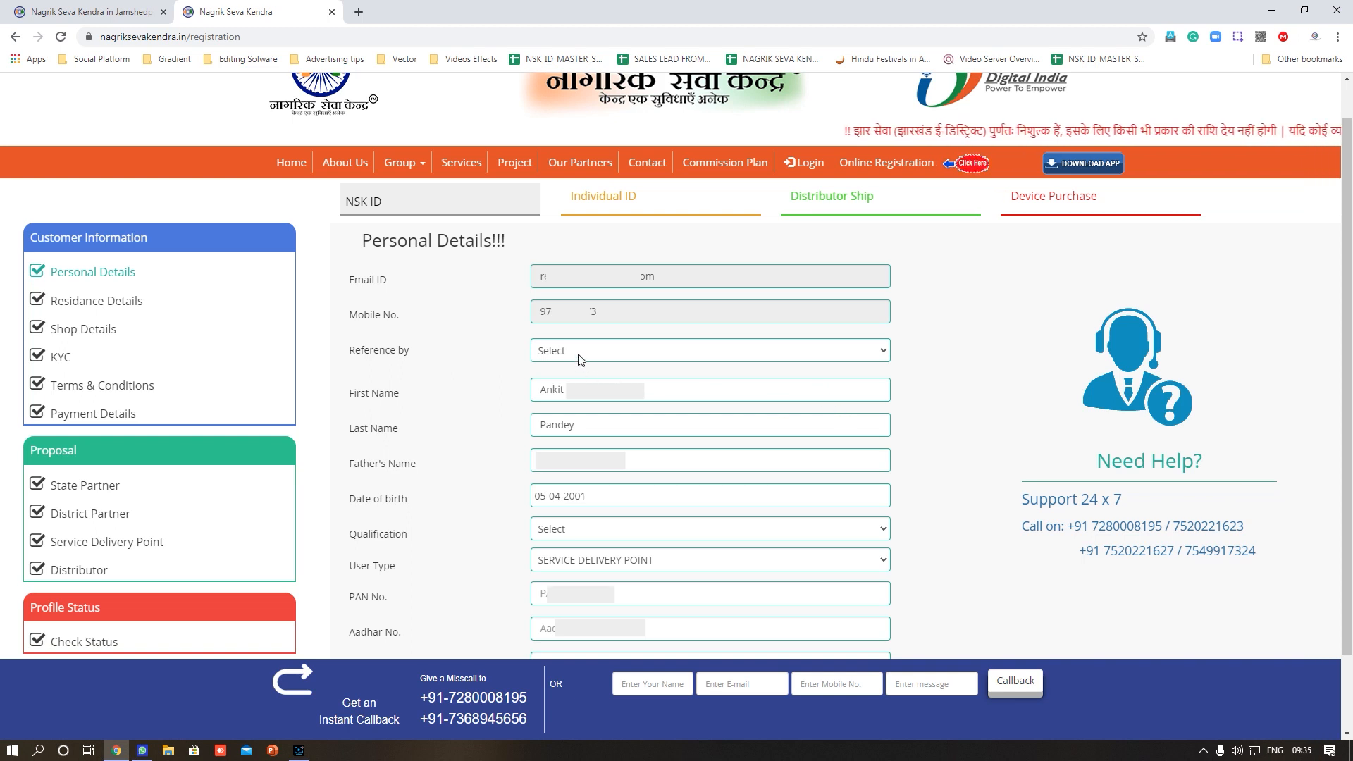
Step: In the Personal Details, set Reference by to S5, Qualification to Higher Secondary(12th) and User Type to SERVICE DELIVERY POINT
click(599, 352)
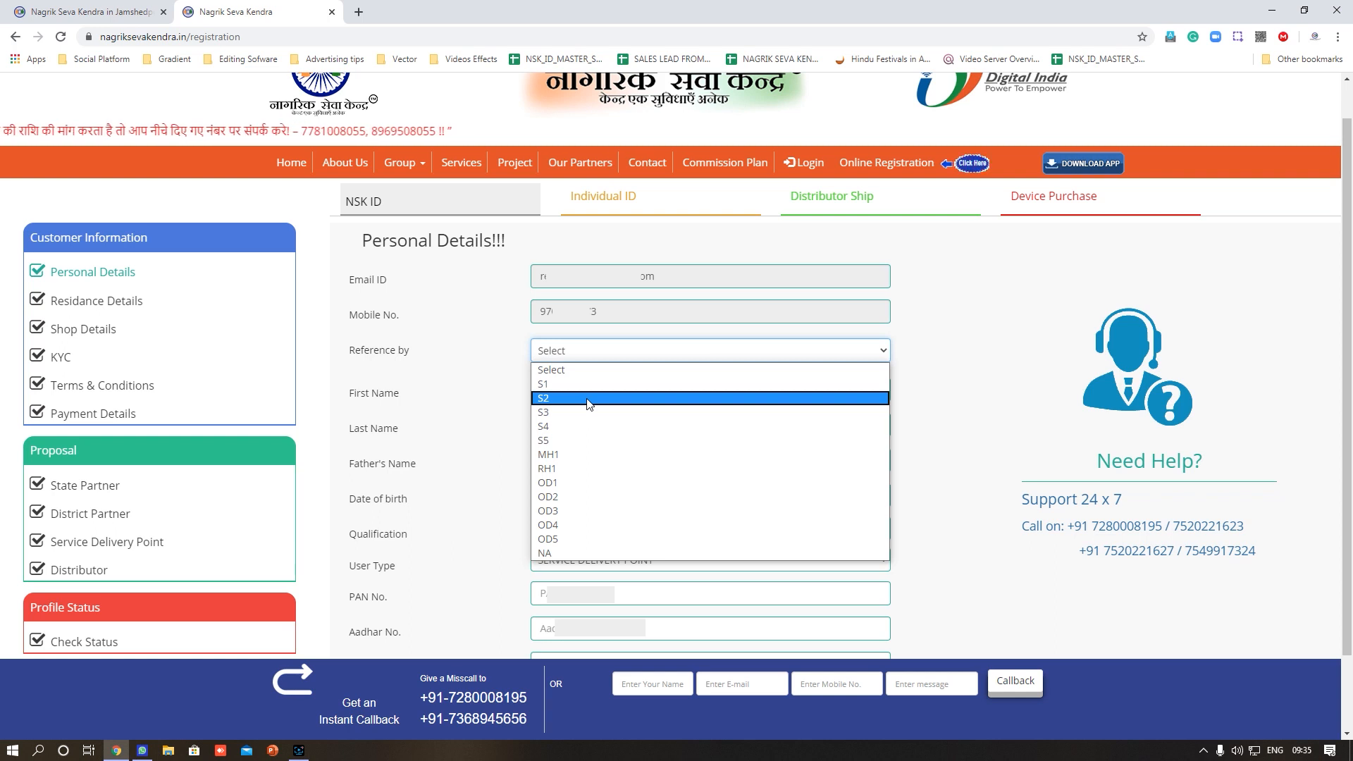
click(553, 442)
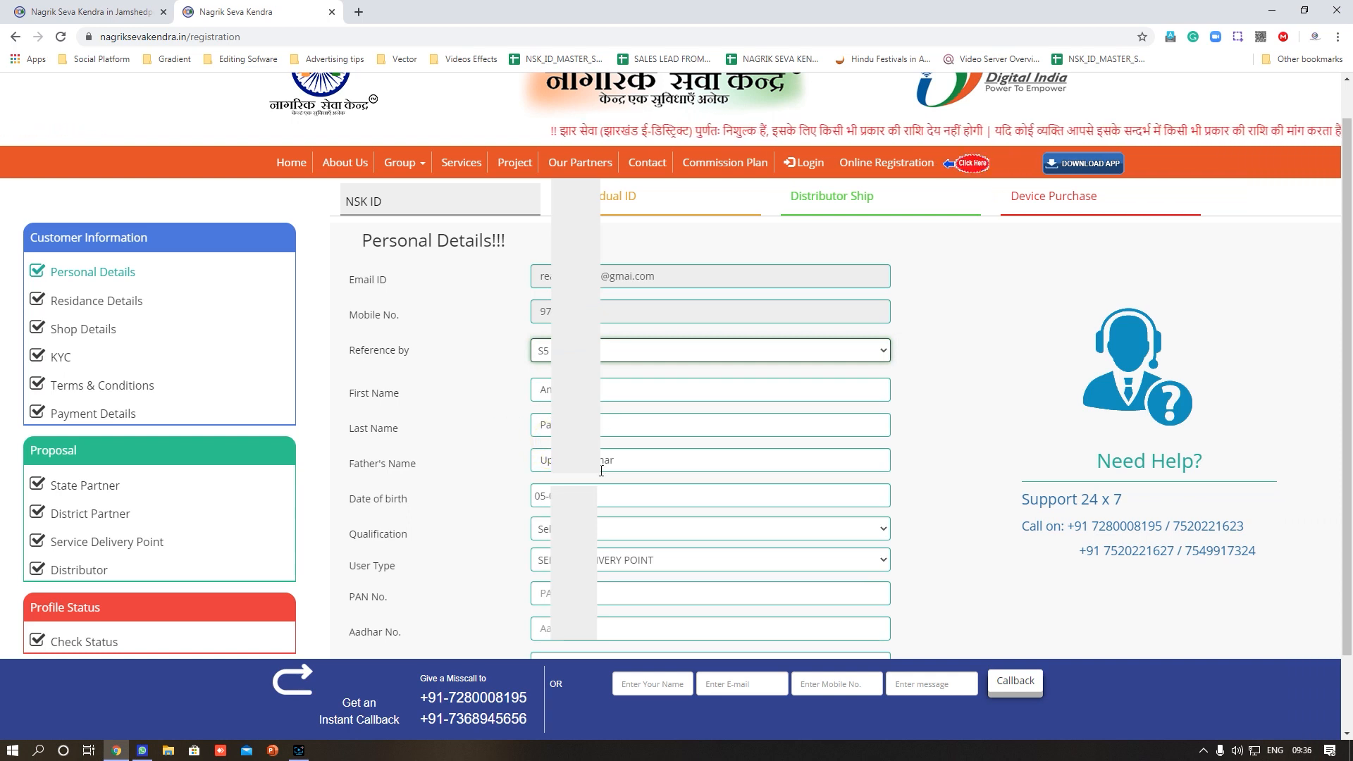
scroll(676, 402, down, 1)
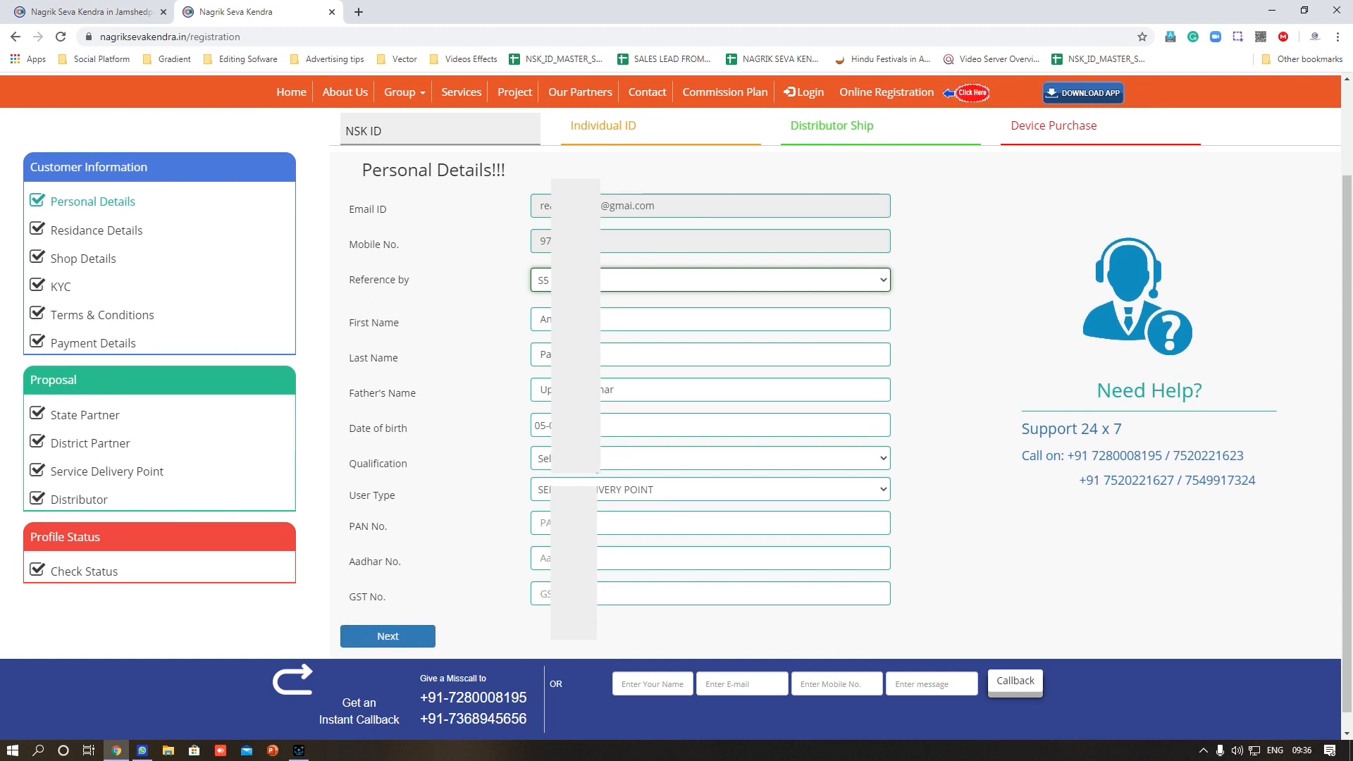
click(591, 459)
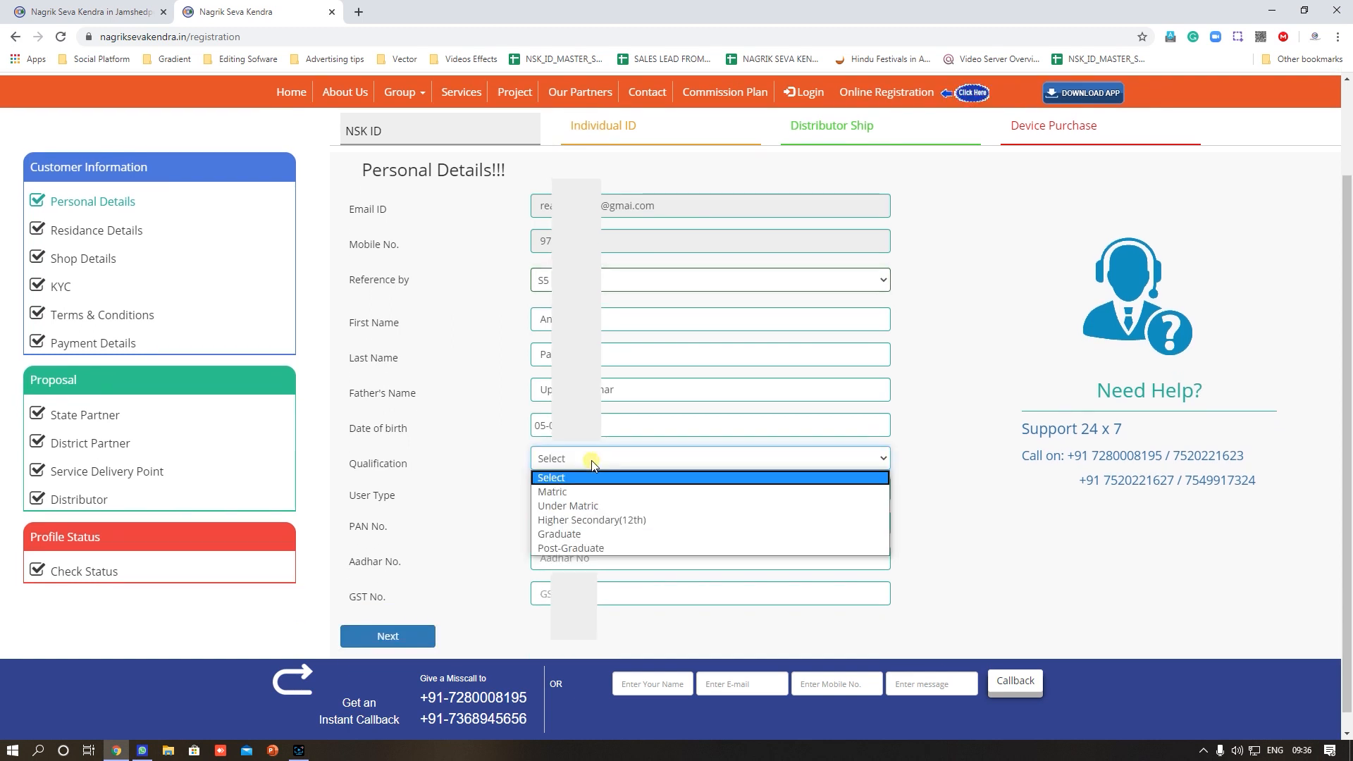
click(592, 520)
click(623, 489)
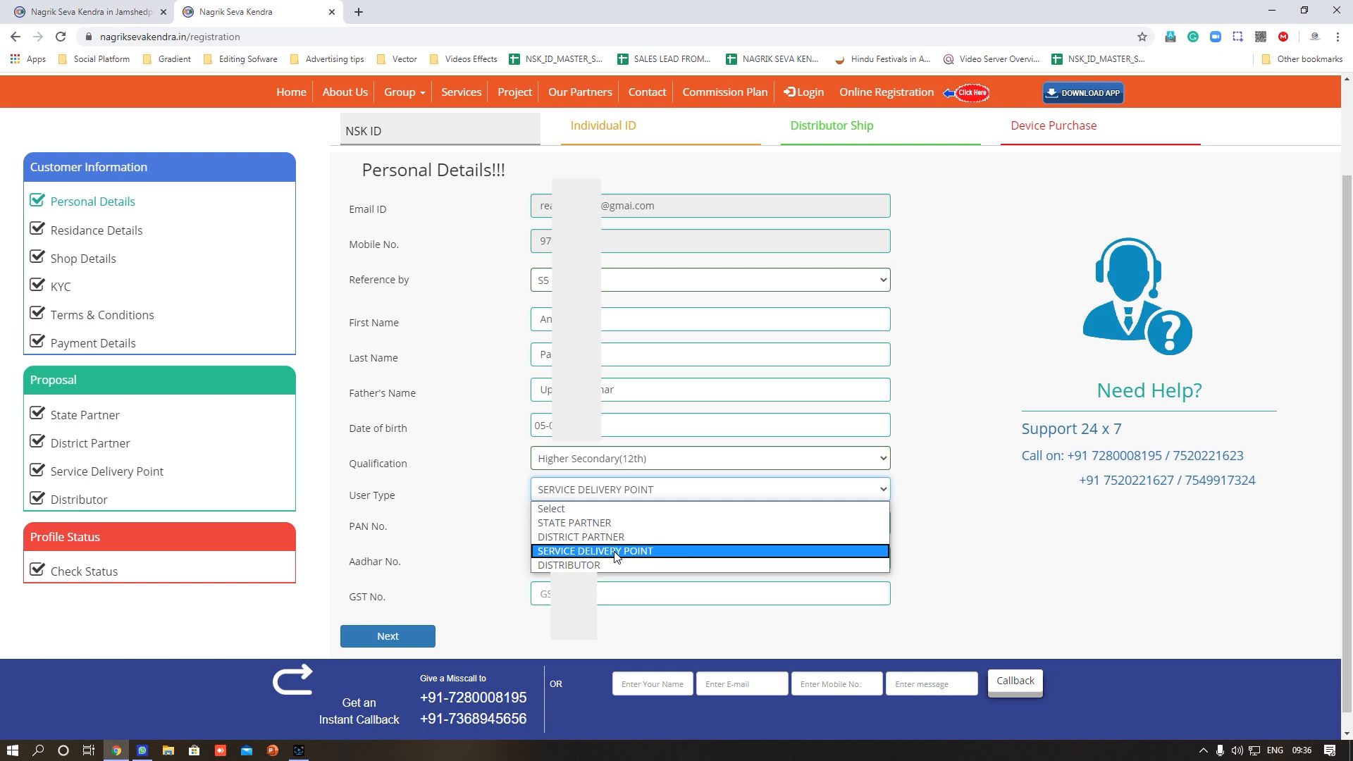
click(591, 552)
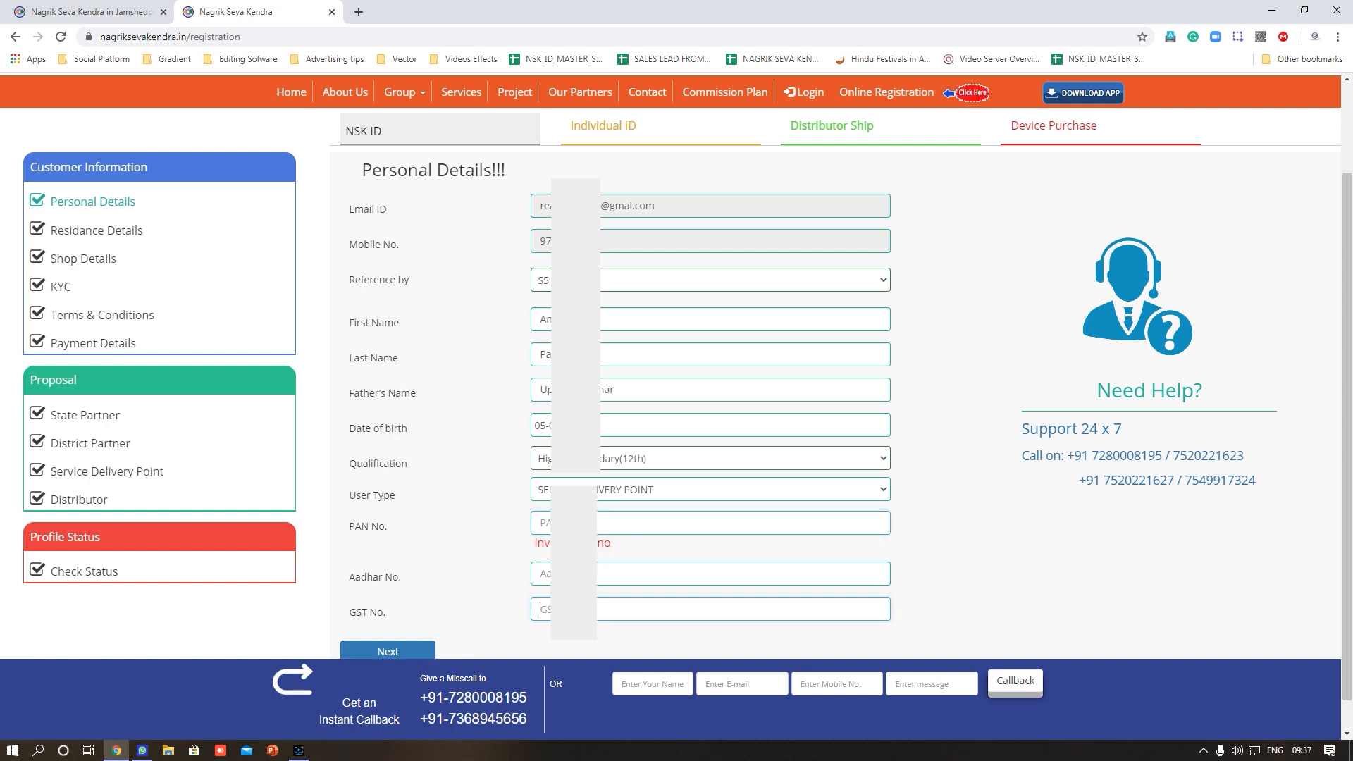
Step: Enter the applicant's PAN and Aadhar numbers and continue to the Residance Details
scroll(676, 415, down, 1)
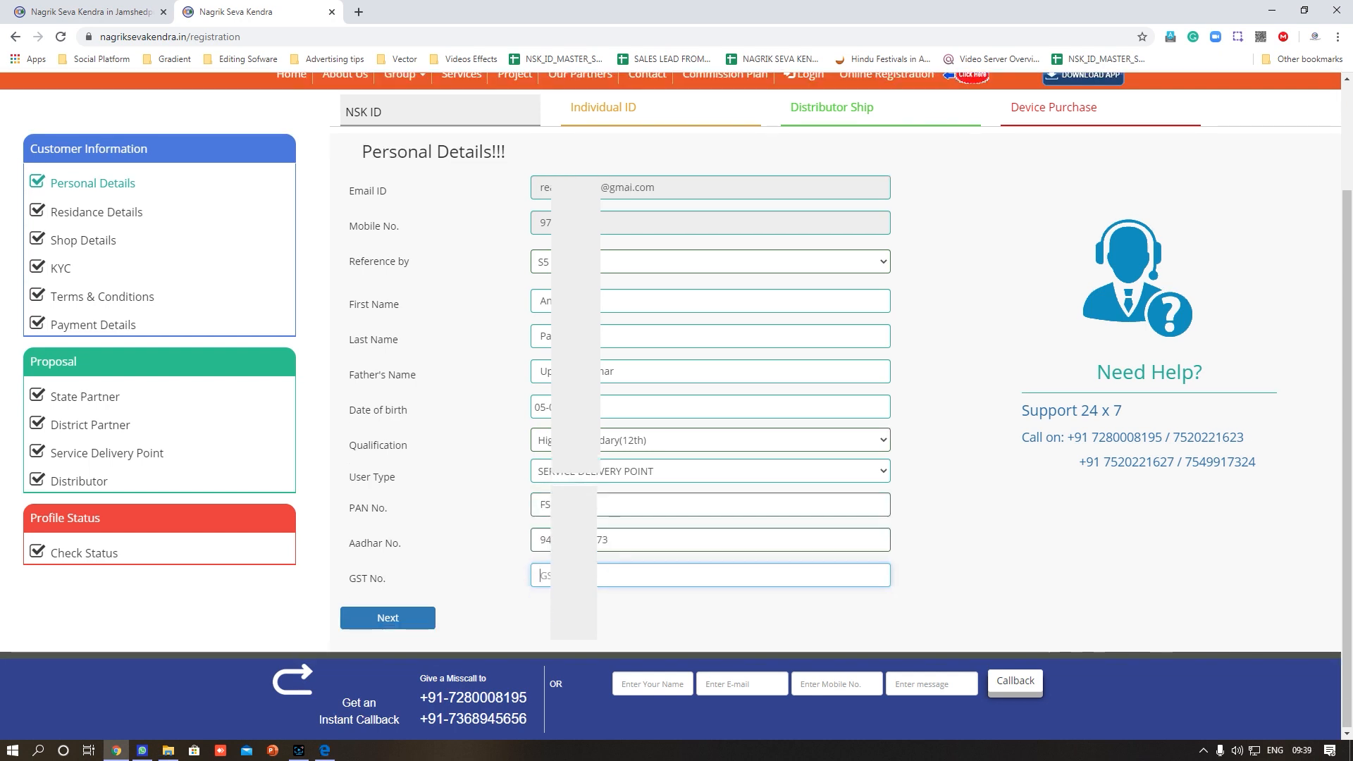
click(413, 619)
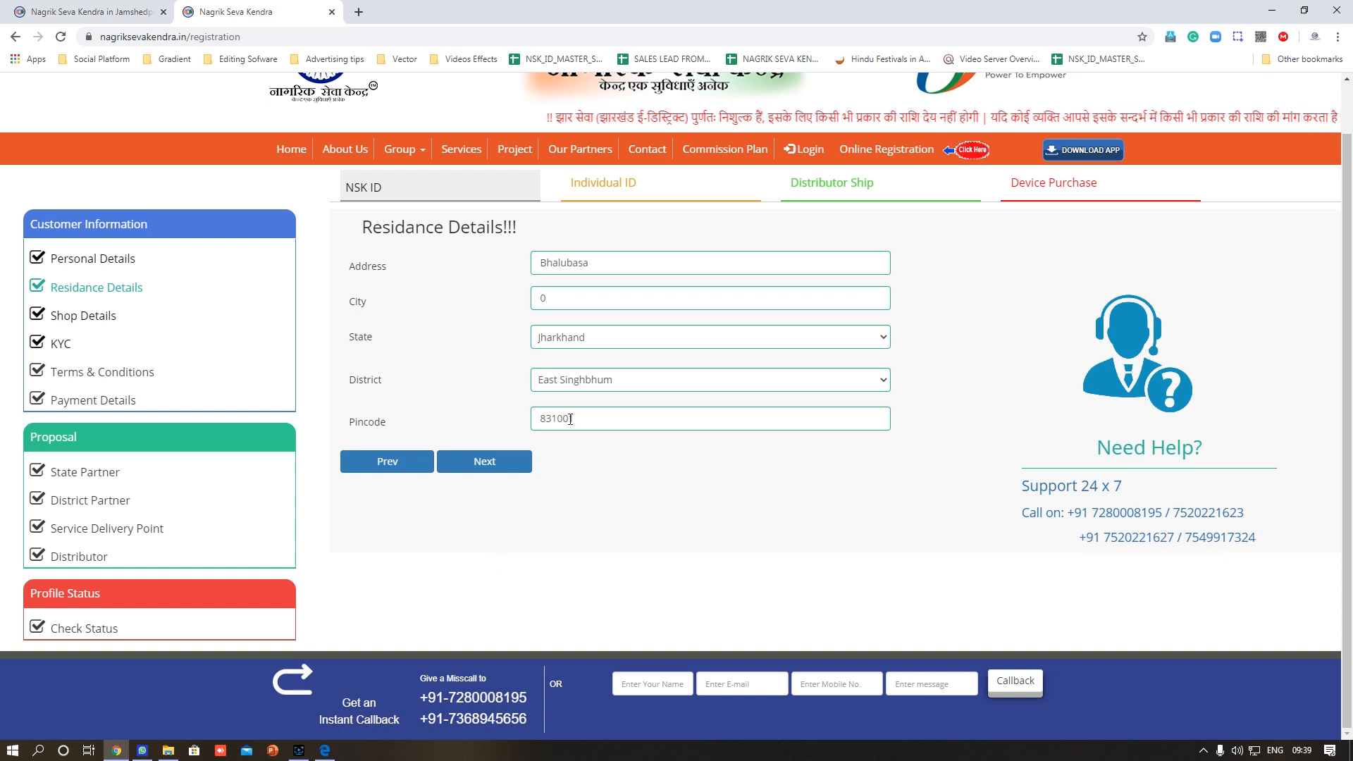
Step: Replace the City entry in the Residance Details with the applicant's city, and advance past the Shop Details
key(Tab)
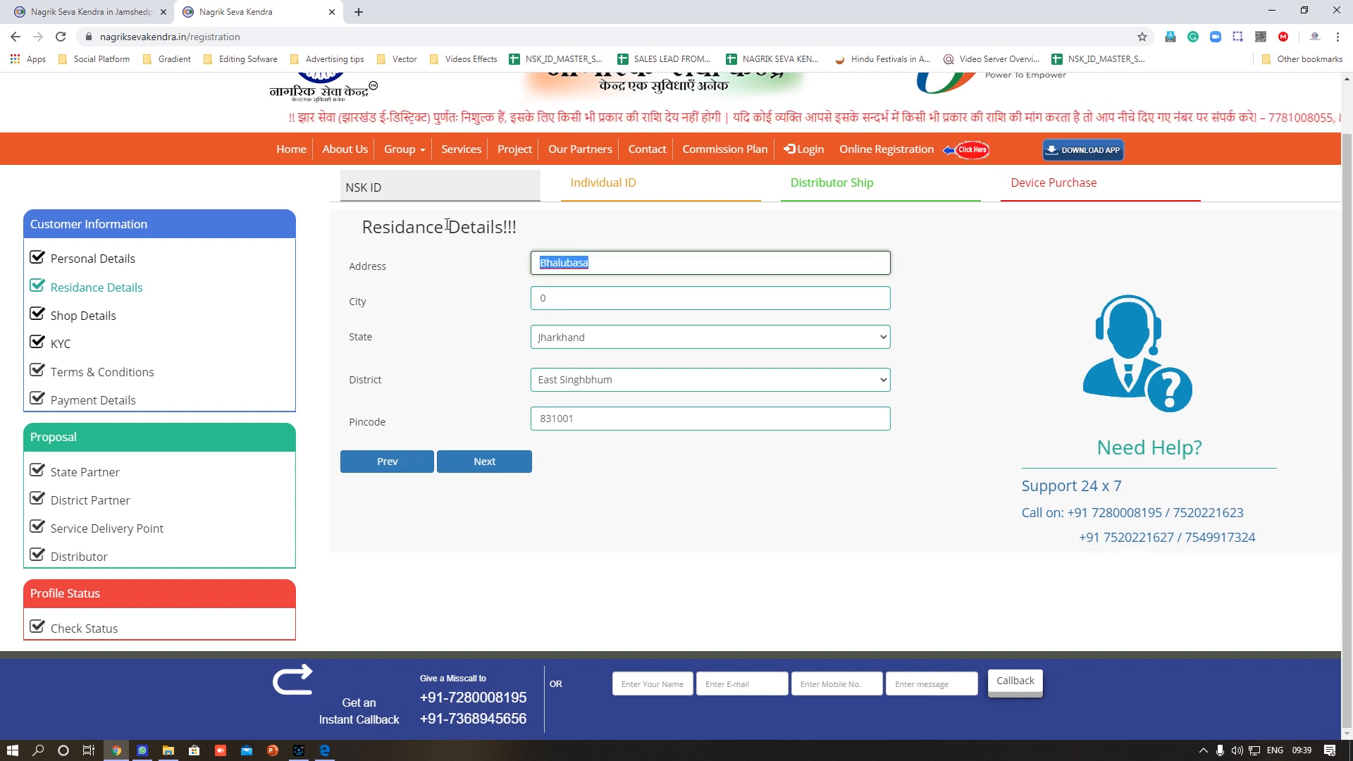
double_click(379, 229)
click(581, 298)
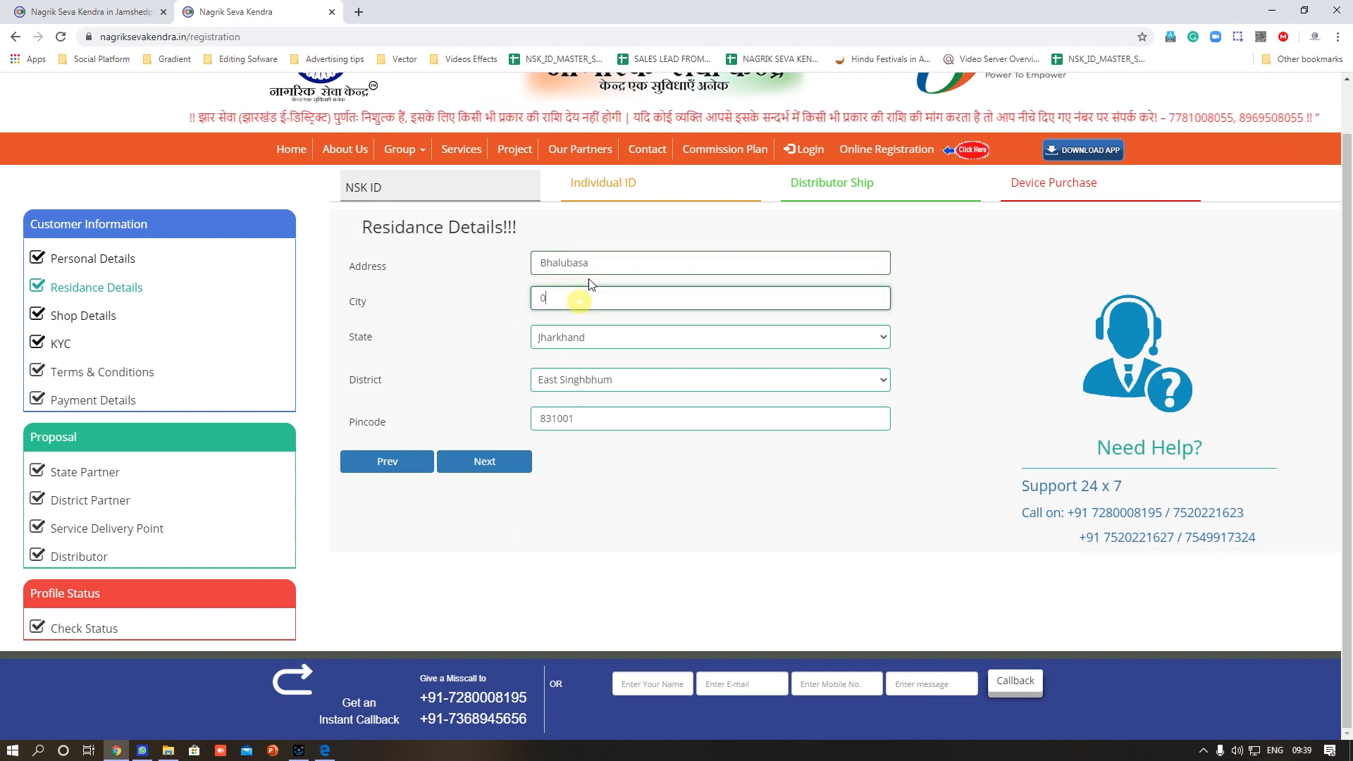
drag(592, 265, 491, 264)
key(BackSpace)
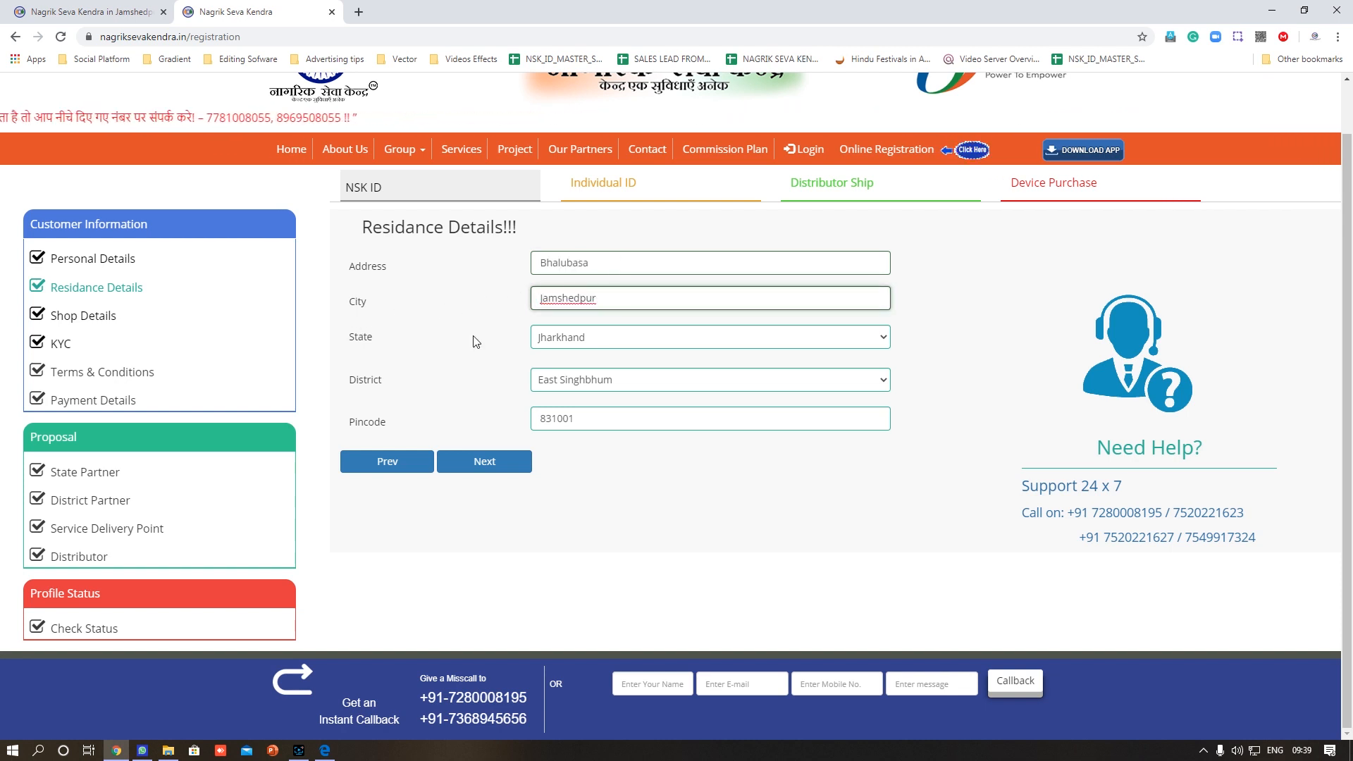
click(497, 464)
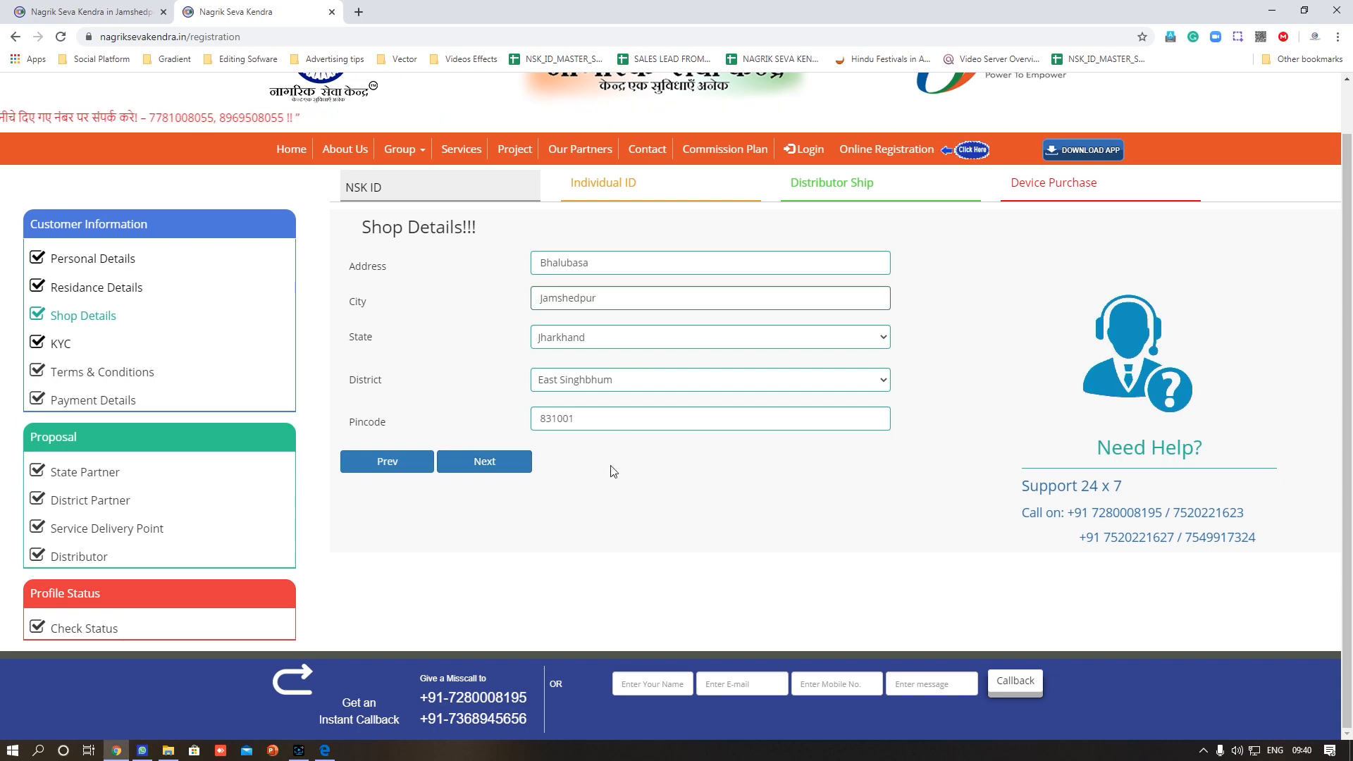
click(520, 465)
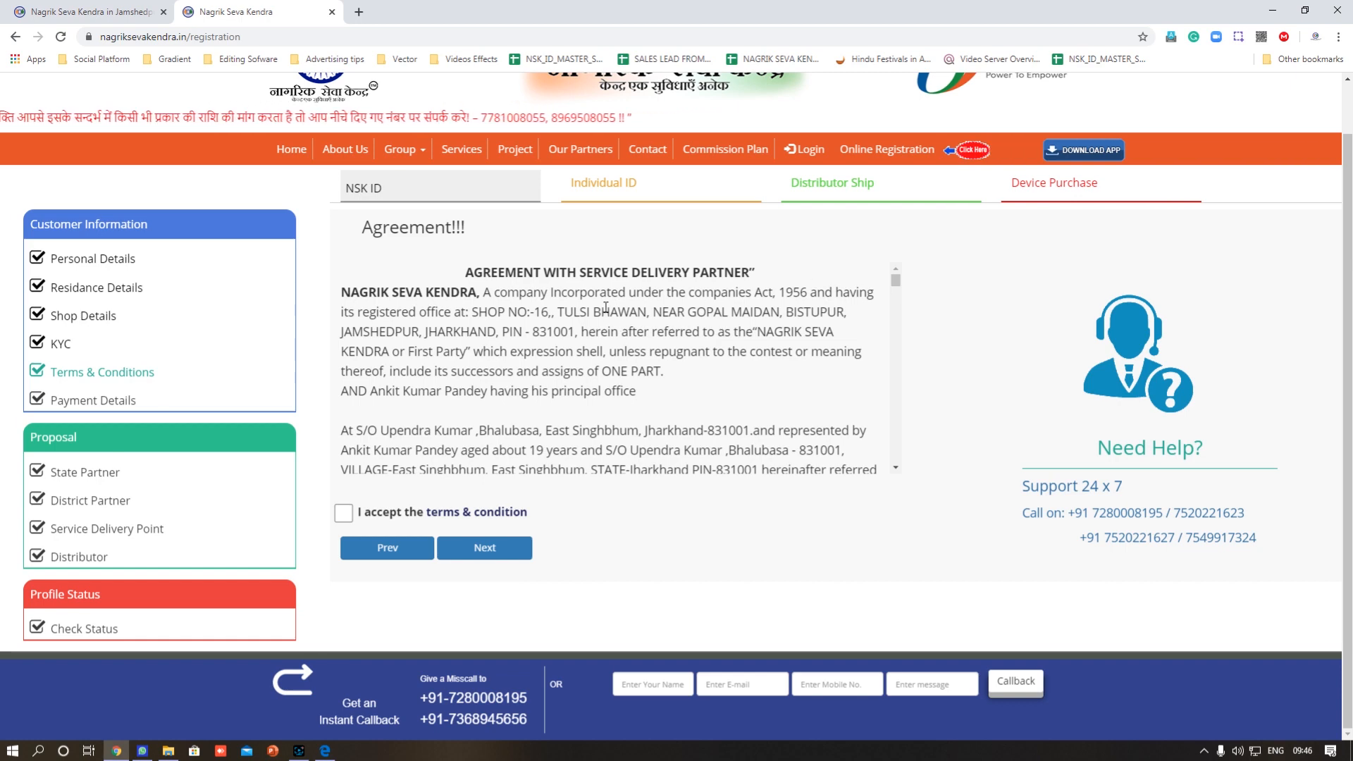
Step: Skim the service delivery partner agreement, accept its terms and conditions, and continue to the Payment Details
scroll(572, 372, down, 3)
scroll(573, 372, down, 5)
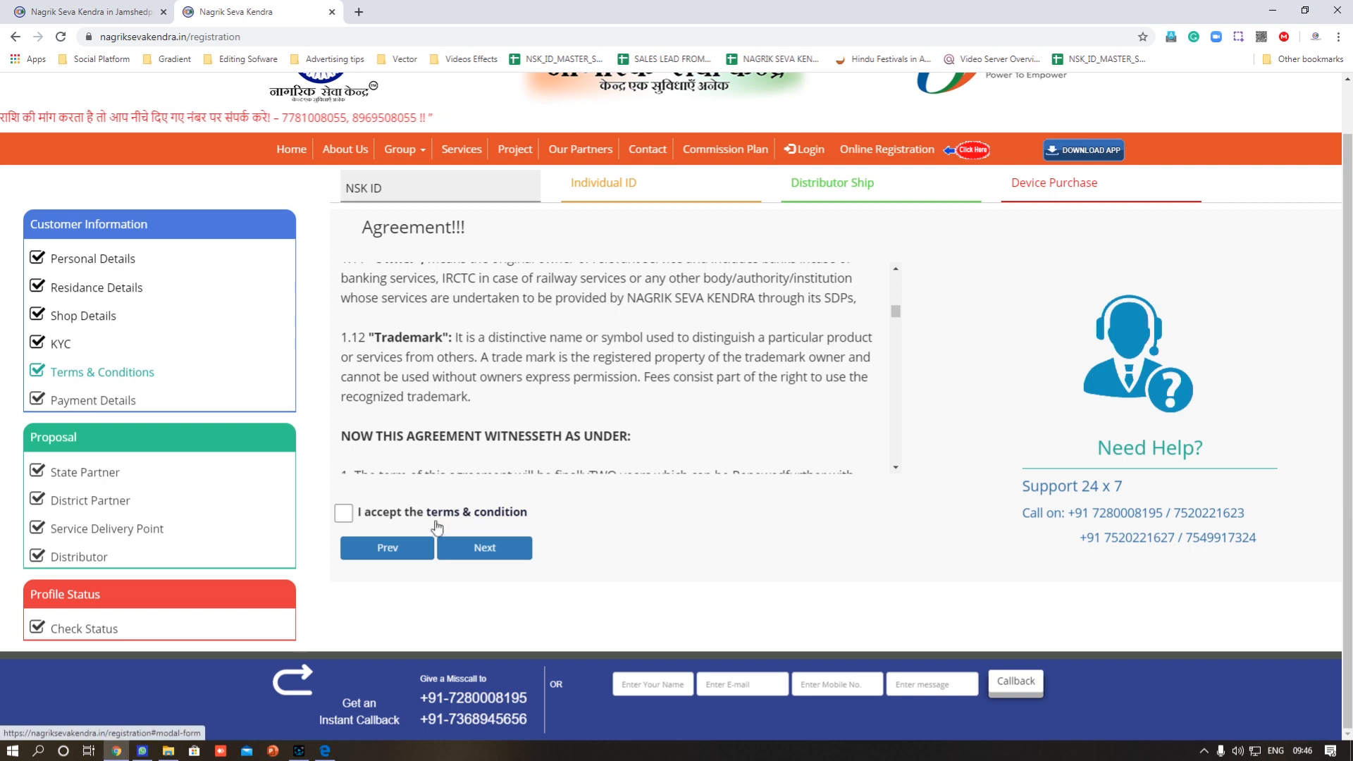
click(359, 519)
click(479, 548)
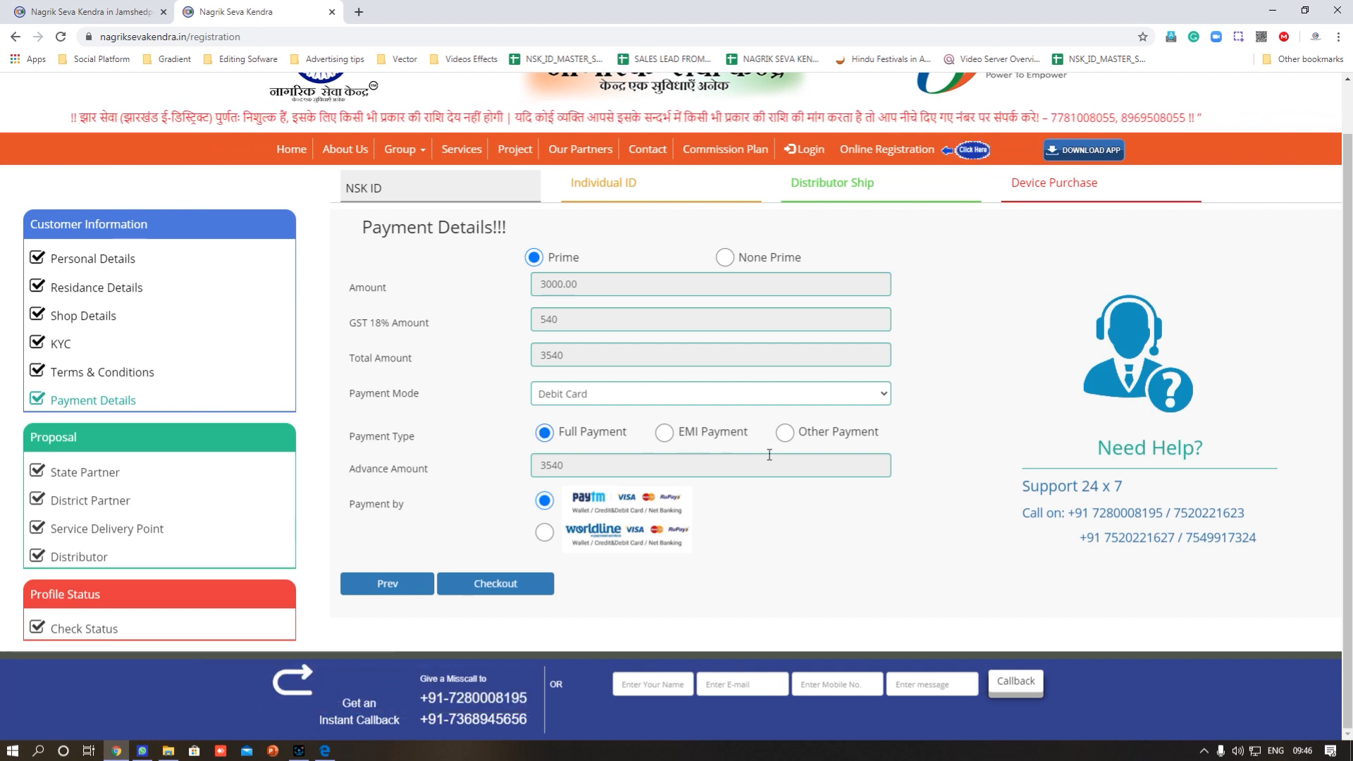
Step: Try the Other Payment type under the Prime plan, switch the plan to None Prime, and proceed to checkout
click(784, 432)
click(578, 454)
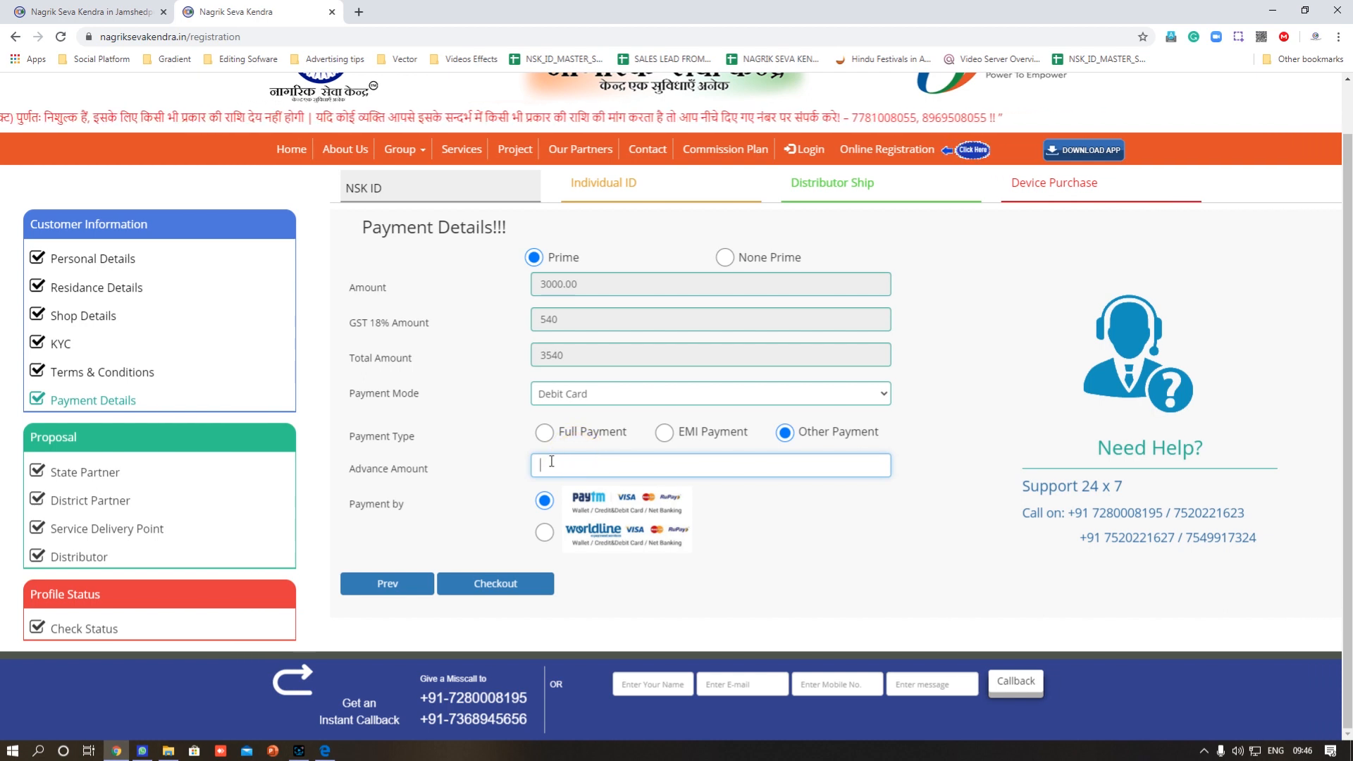
click(725, 257)
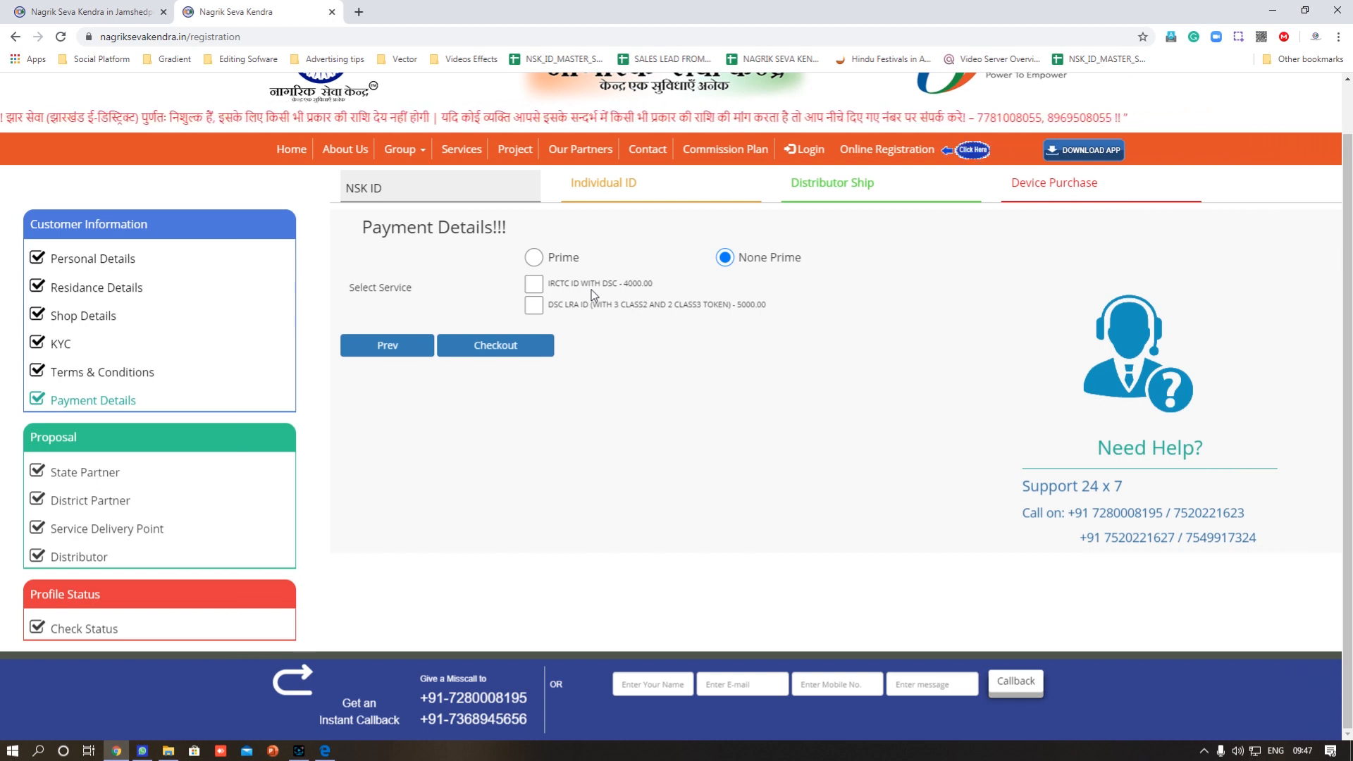
click(514, 344)
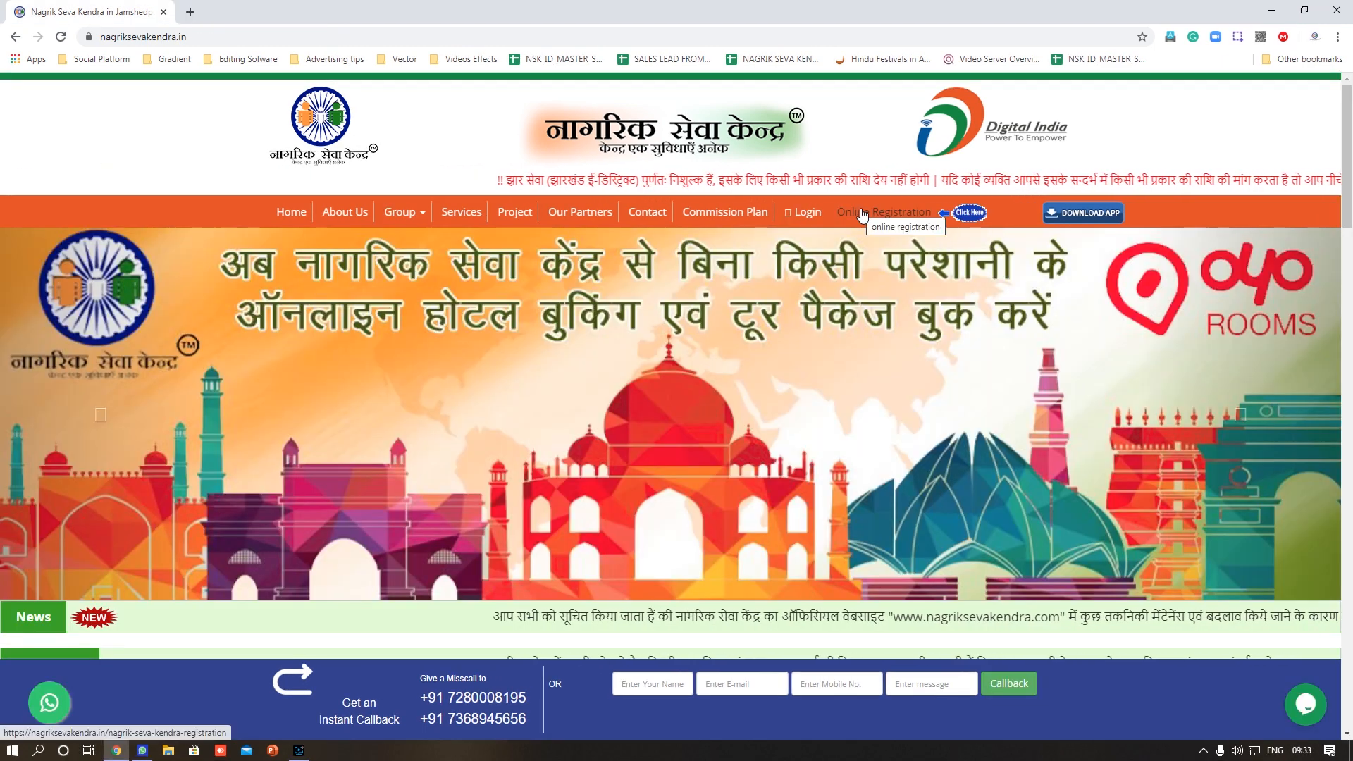
Step: Open Online Registration from the Nagrik Seva Kendra home page and bring the whole NSK User Registration form into view
click(863, 212)
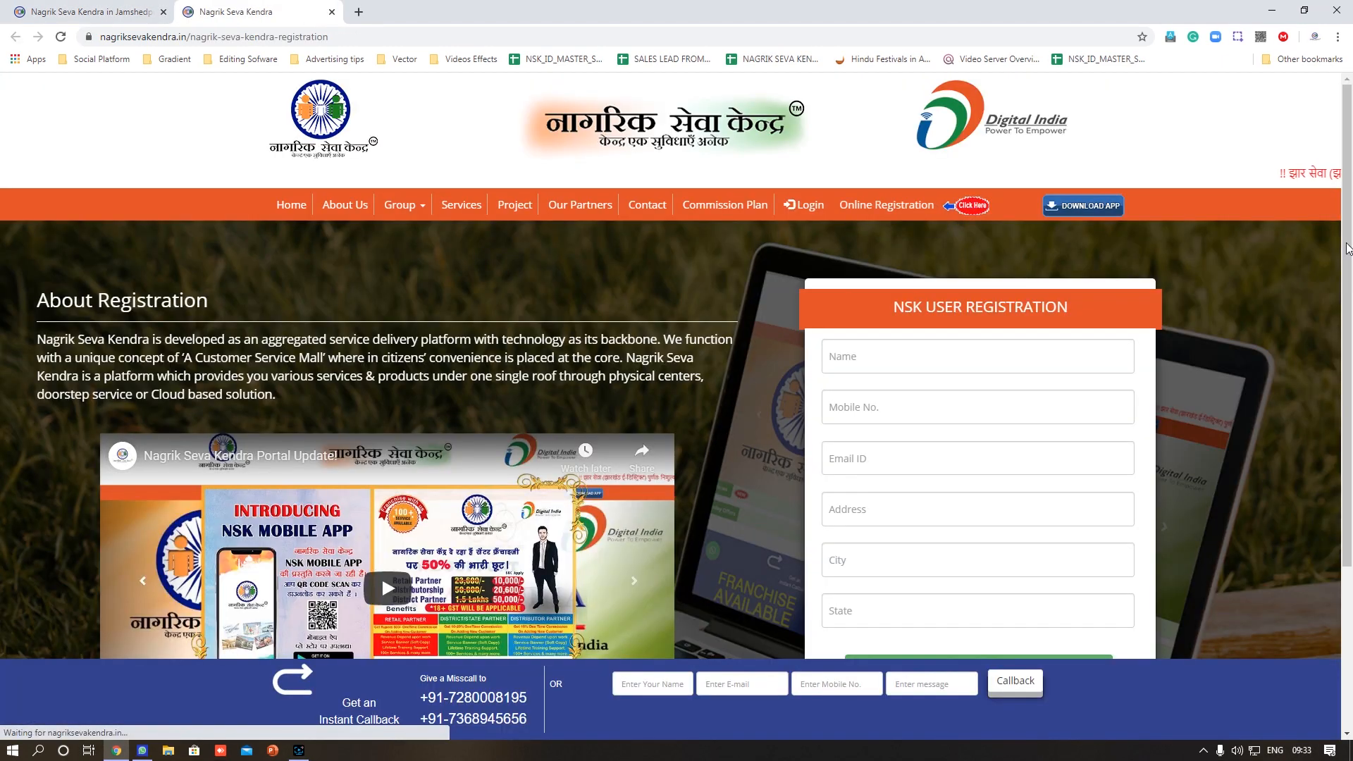
drag(1348, 189, 1352, 261)
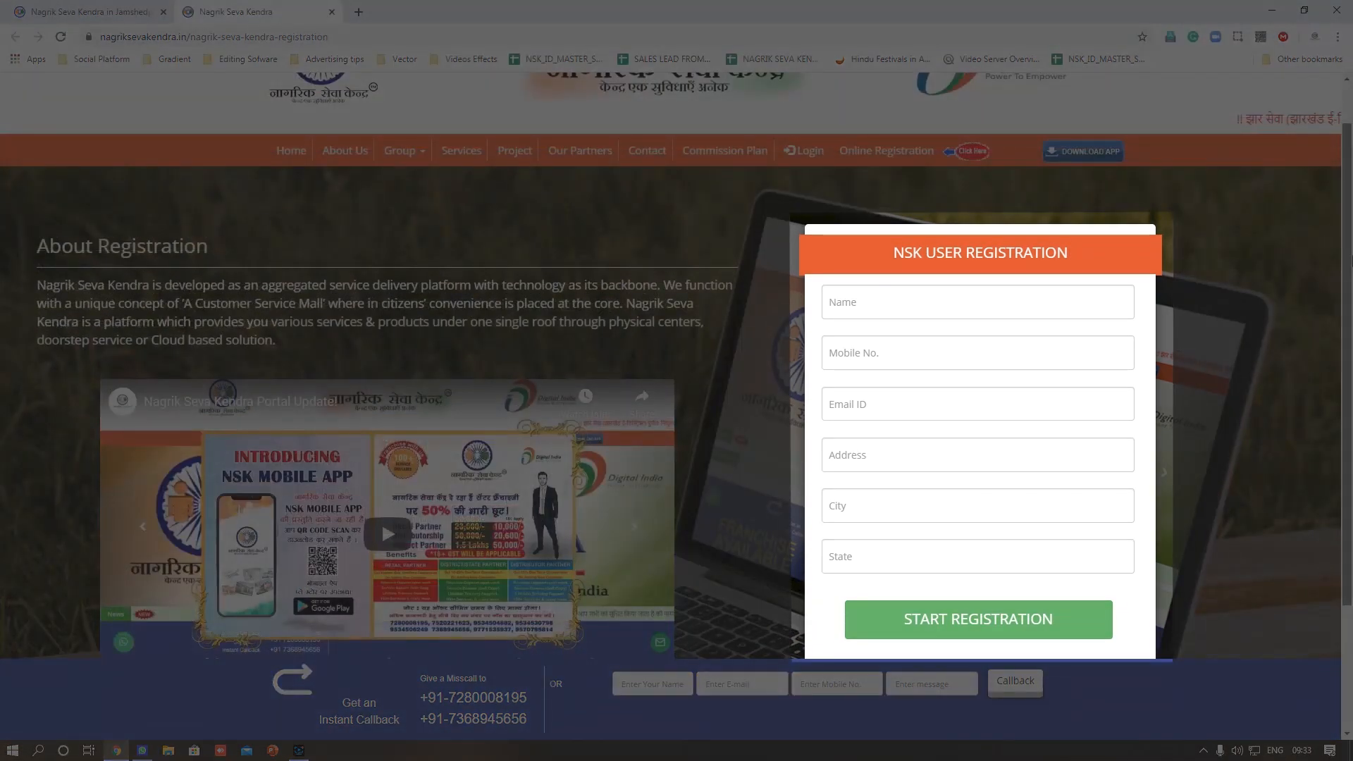